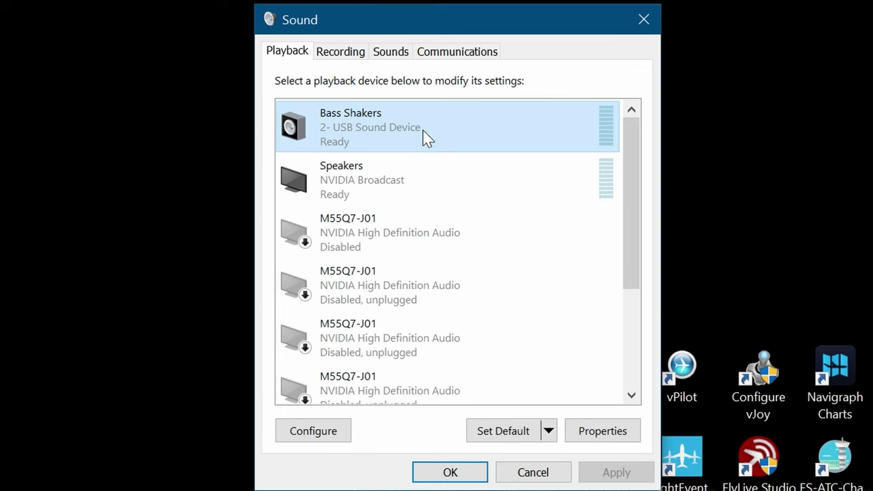
# Configure the Bass Shakers playback device as 5.1 Surround with center, subwoofer and side pair, and full-range front and surround speakers.
pyautogui.click(600, 437)
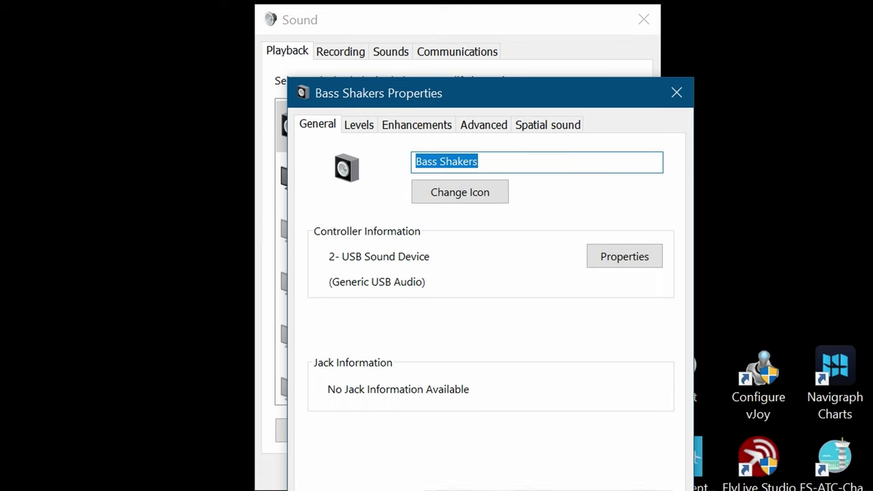
pyautogui.click(546, 490)
pyautogui.click(333, 434)
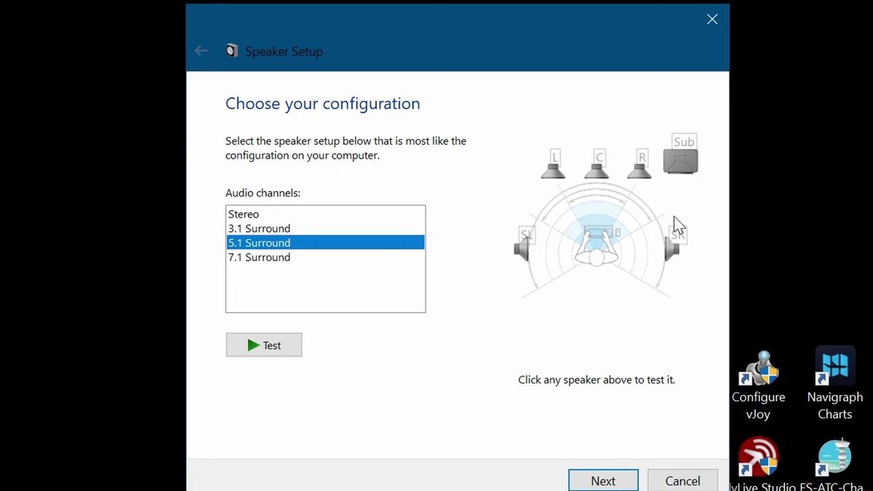
pyautogui.click(617, 474)
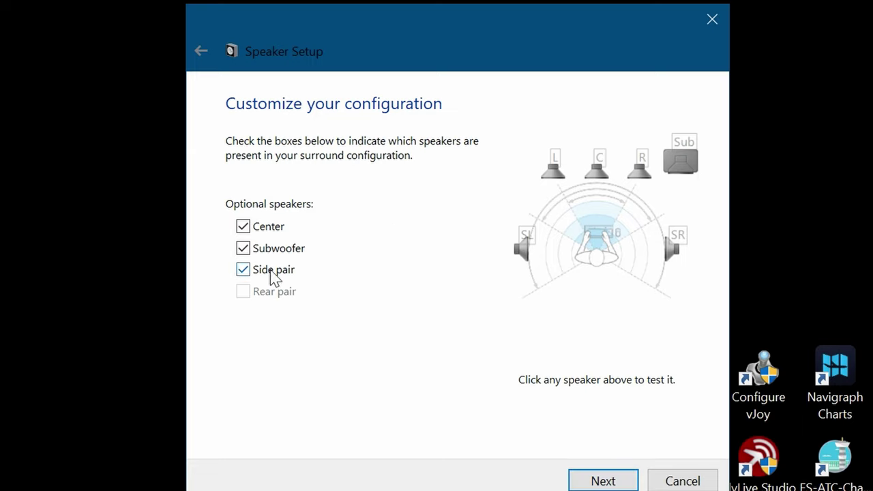
pyautogui.click(596, 481)
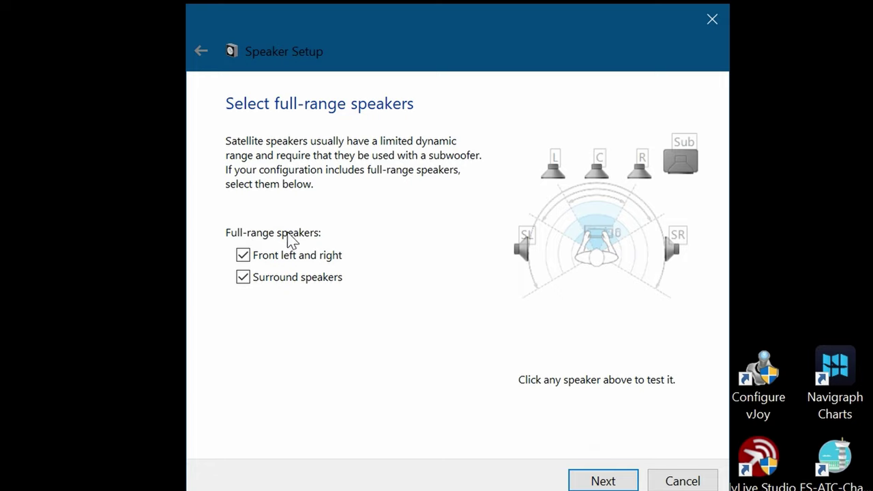
pyautogui.click(596, 480)
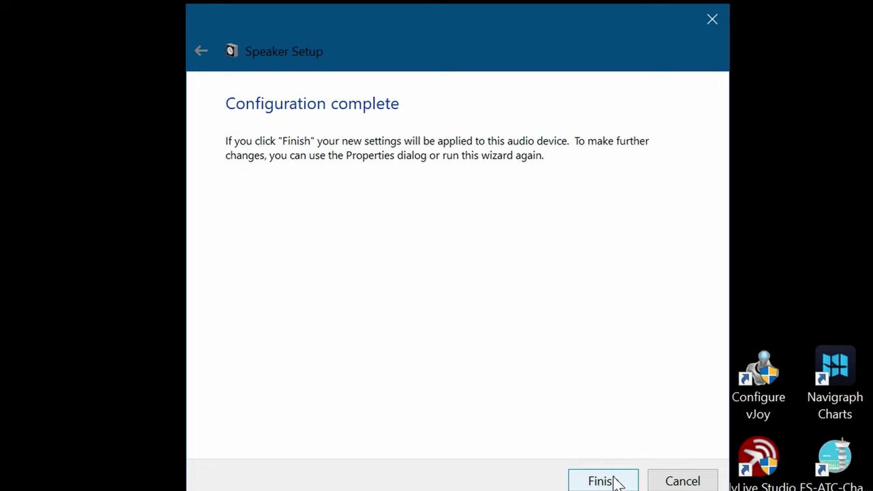
pyautogui.click(603, 481)
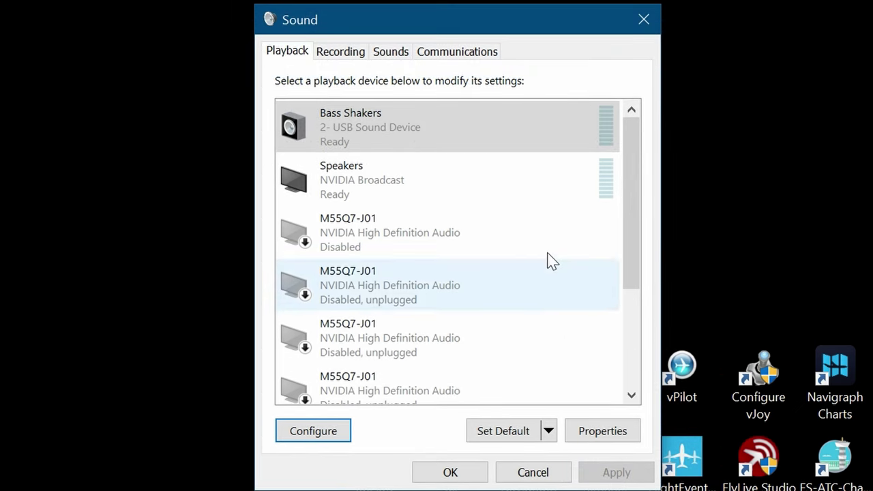
pyautogui.click(477, 474)
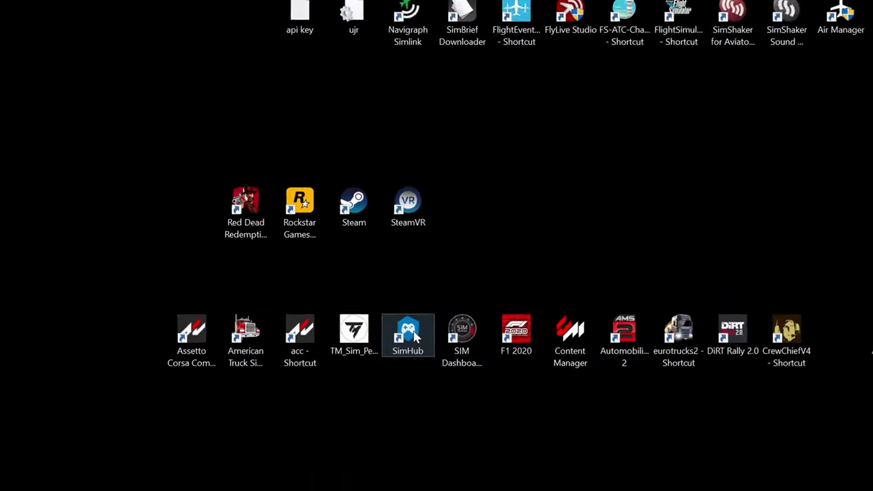
# Switch to SimHub and show the sound output settings of ShakeIt Bass Shakers.
pyautogui.doubleClick(416, 336)
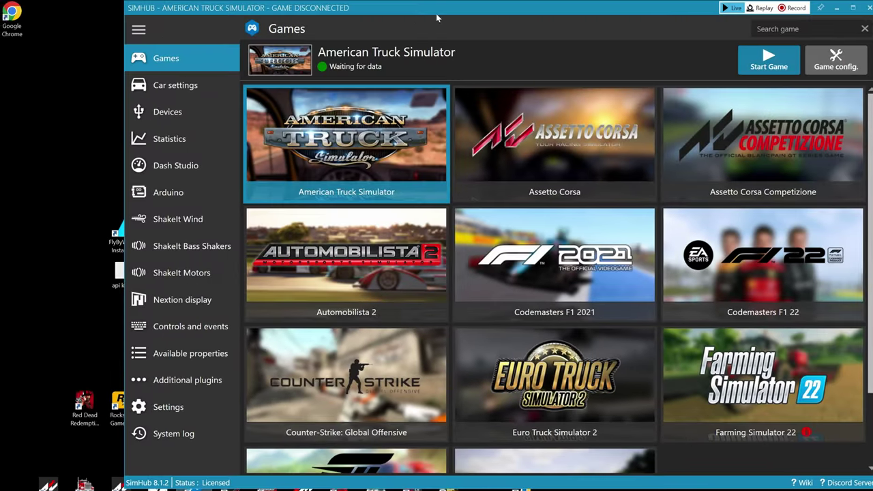
pyautogui.moveTo(436, 13); pyautogui.dragTo(352, 16)
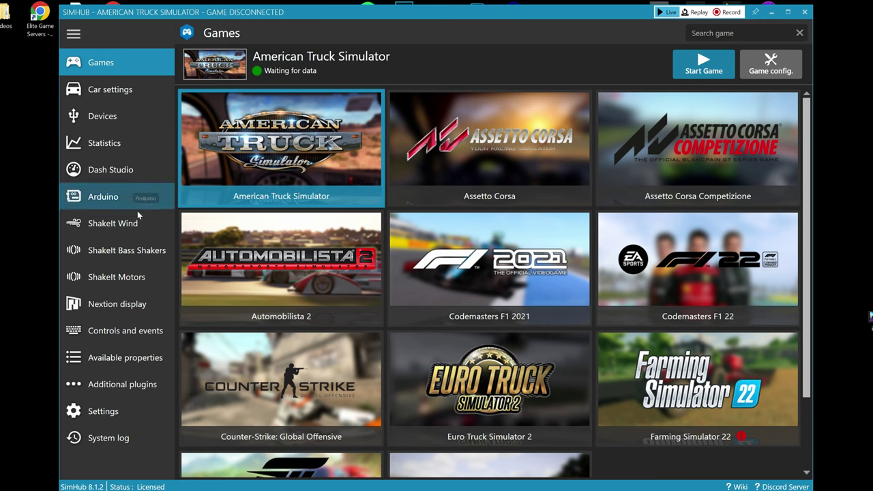
pyautogui.click(149, 252)
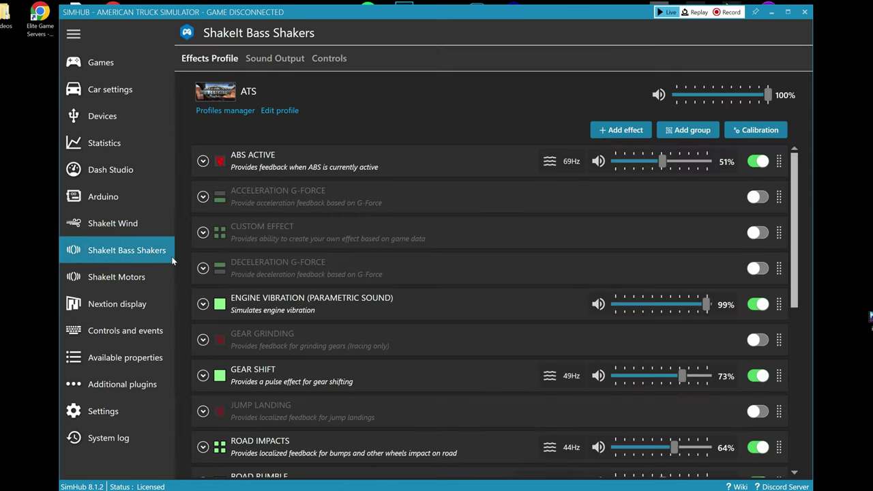
pyautogui.click(280, 58)
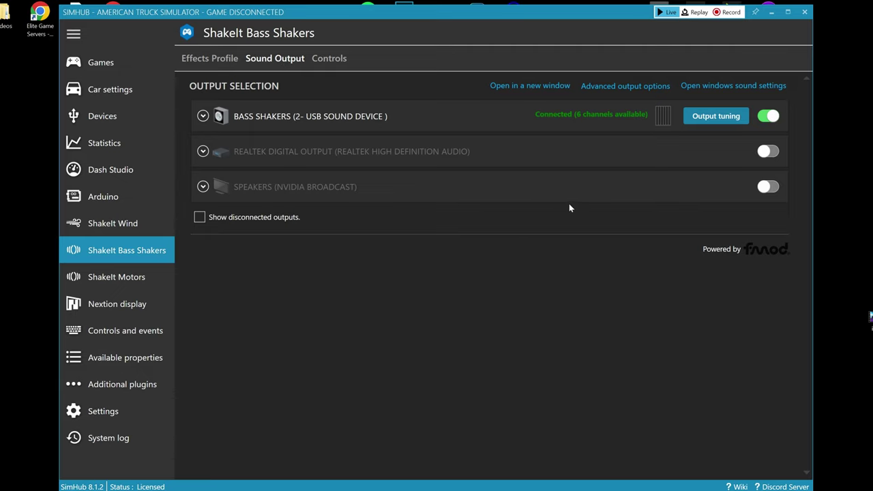
# Switch the Bass Shakers (2- USB Sound Device) output off and on again, and expand its channel map.
pyautogui.click(766, 117)
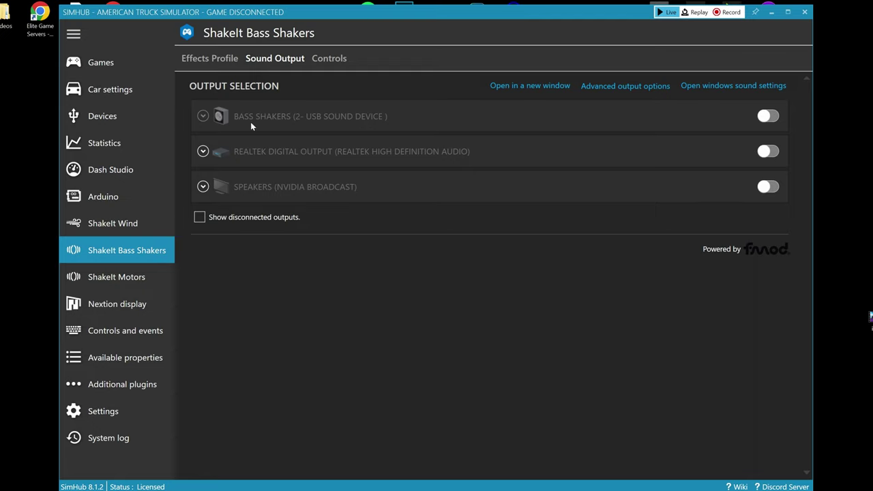
pyautogui.click(776, 120)
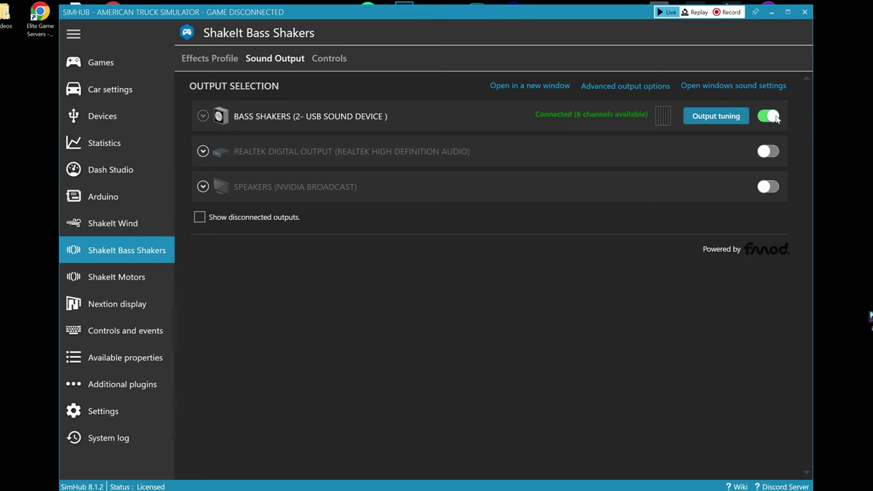
pyautogui.click(203, 116)
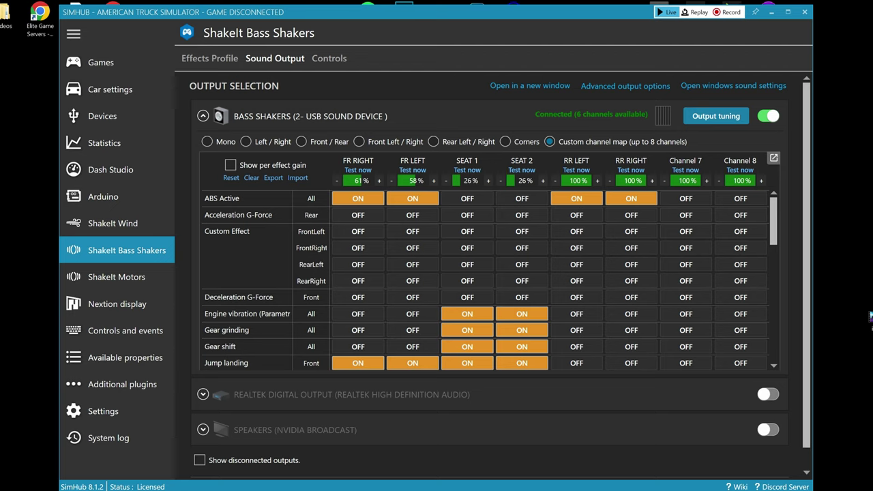
# Test the RR LEFT channel and set the SEAT 1 and SEAT 2 channel gains to 29%.
pyautogui.rightClick(360, 162)
pyautogui.click(413, 161)
pyautogui.click(576, 170)
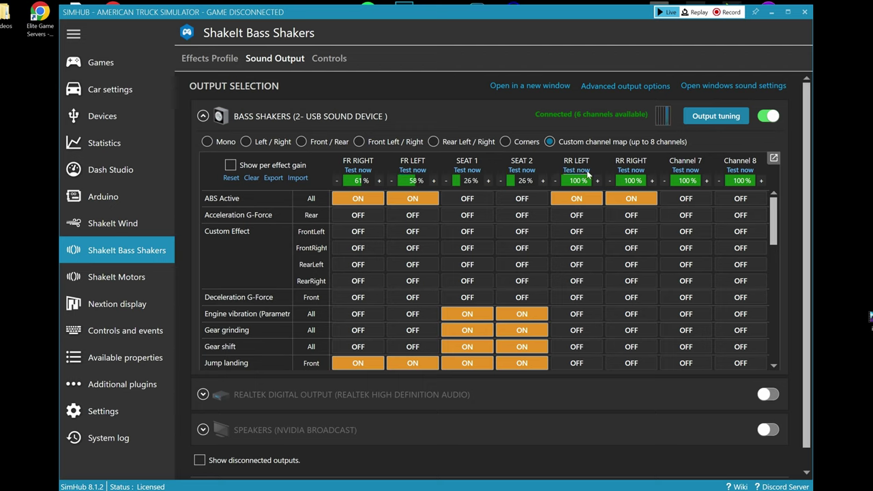
pyautogui.click(542, 182)
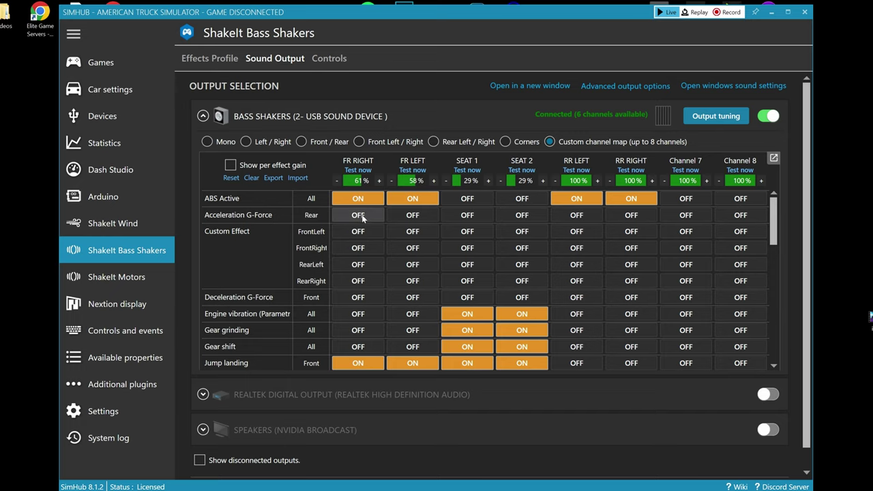
# Examine how each effect, from ABS Active to Wheels slip, is routed to the channels in the custom channel map.
pyautogui.scroll(-3, 366, 215)
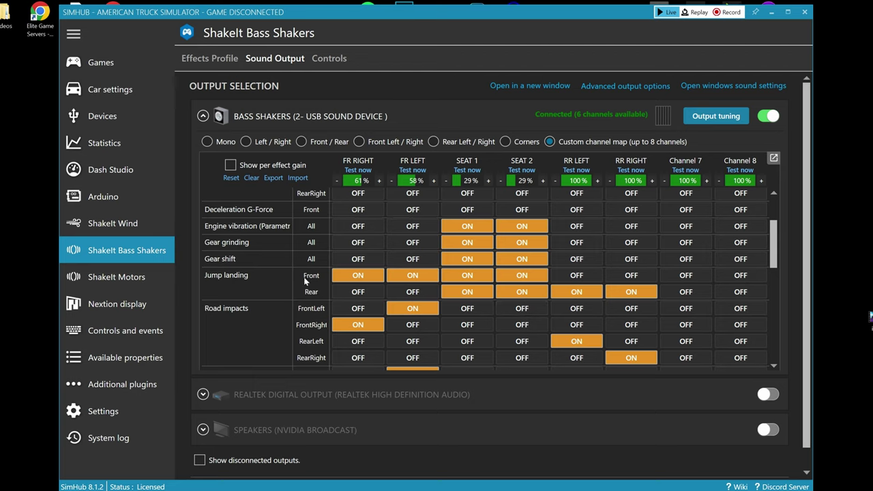
pyautogui.scroll(-4, 362, 271)
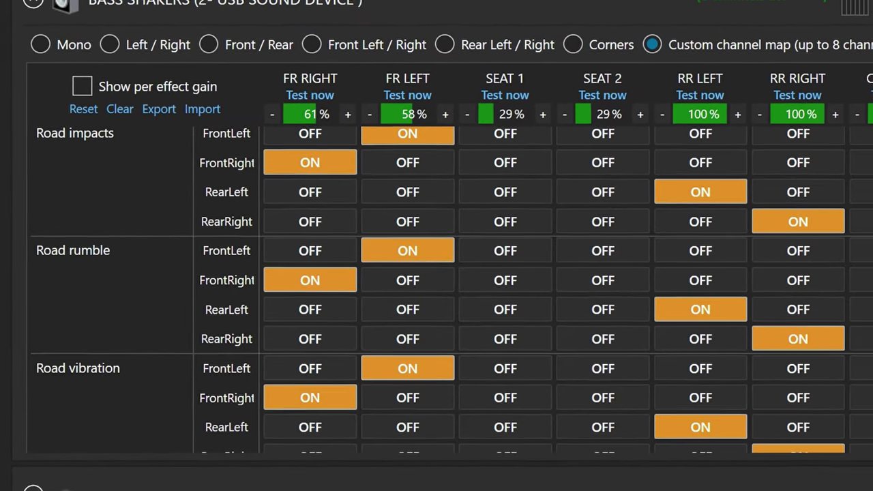
pyautogui.scroll(5, 546, 290)
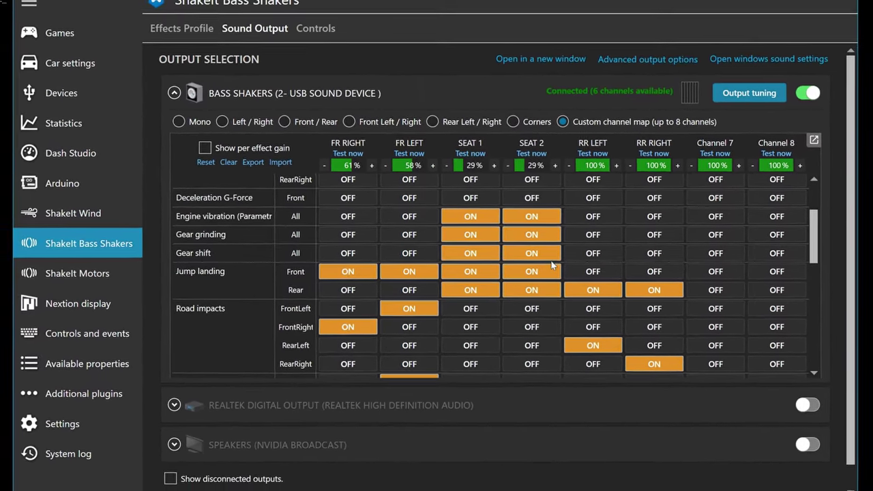
pyautogui.scroll(2, 548, 262)
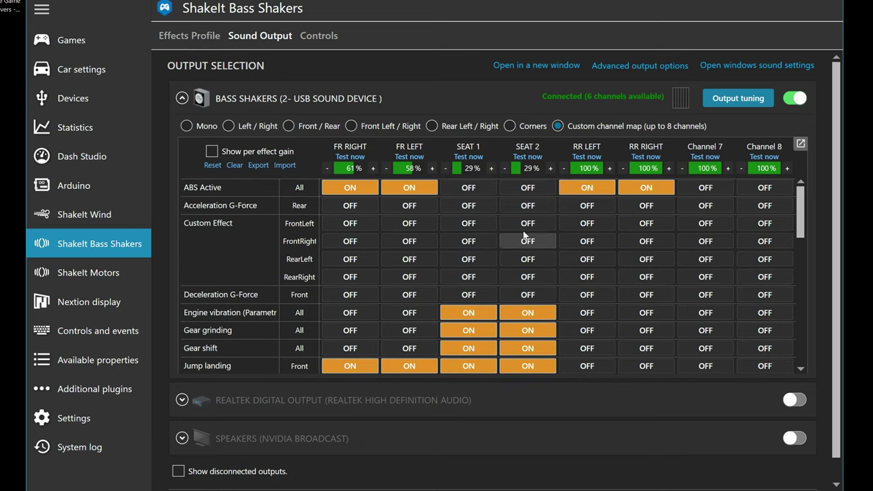
pyautogui.scroll(-2, 516, 231)
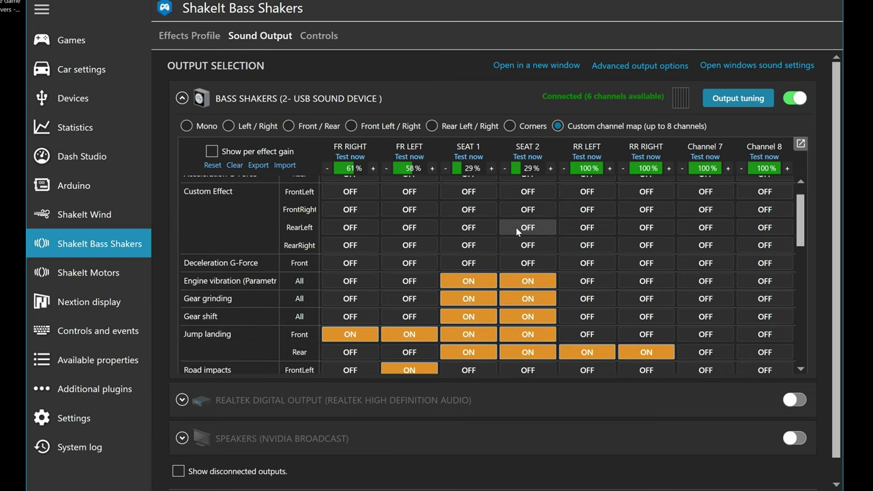
pyautogui.scroll(-3, 516, 232)
pyautogui.scroll(-5, 515, 230)
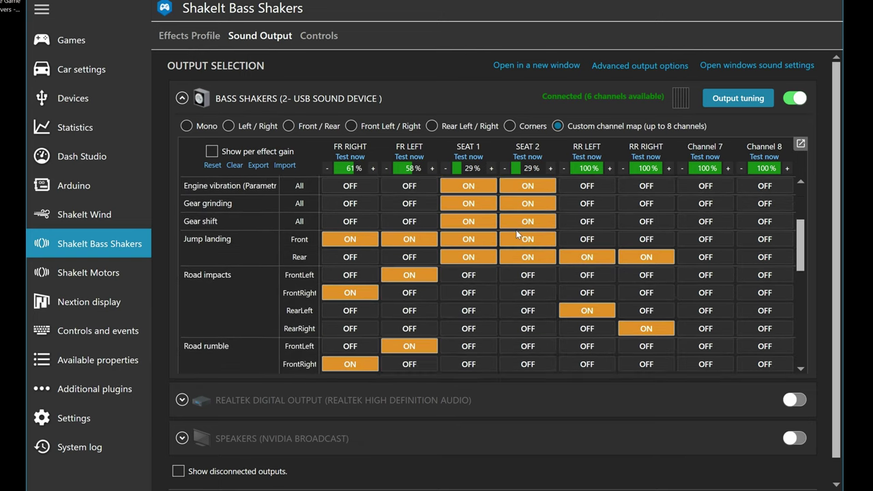
pyautogui.scroll(-5, 516, 231)
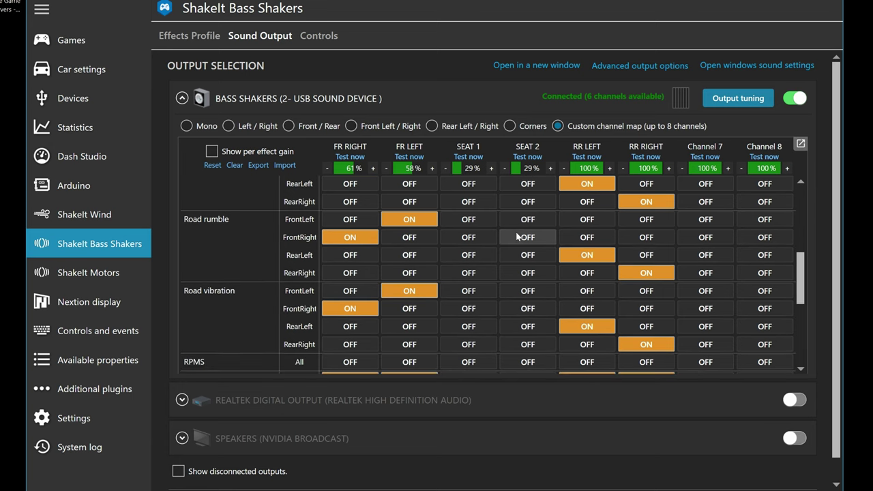
pyautogui.scroll(-4, 516, 231)
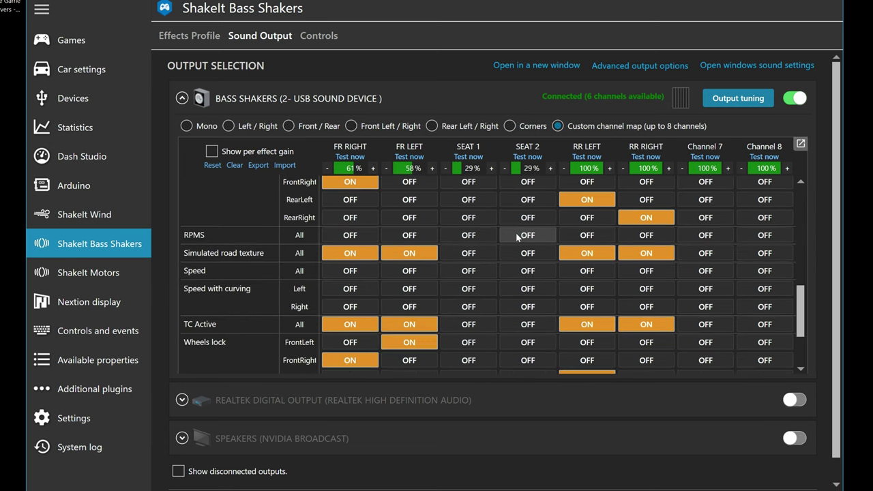
pyautogui.scroll(-2, 516, 239)
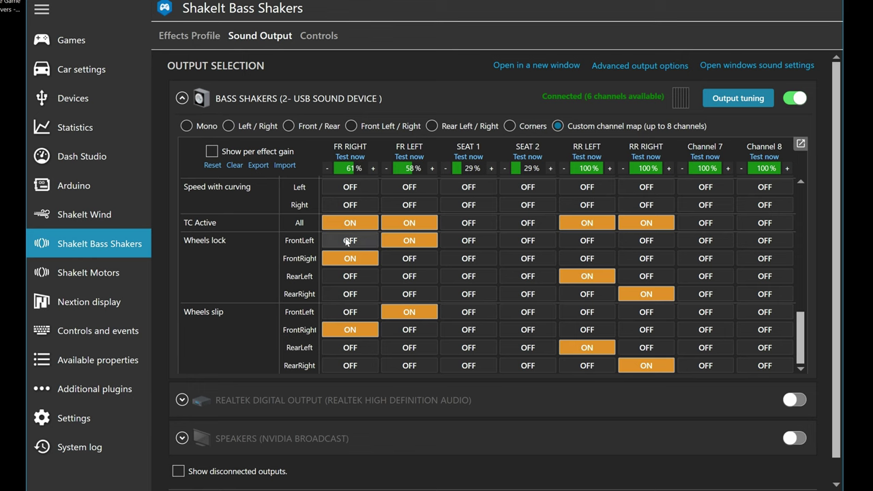
# Show the ATS effects profile and look into the Acceleration G-Force effect's settings.
pyautogui.click(197, 40)
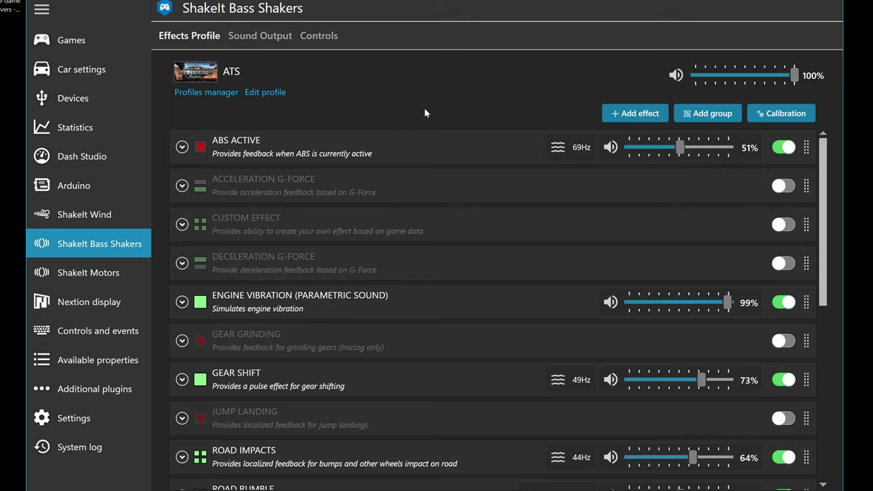
pyautogui.click(181, 186)
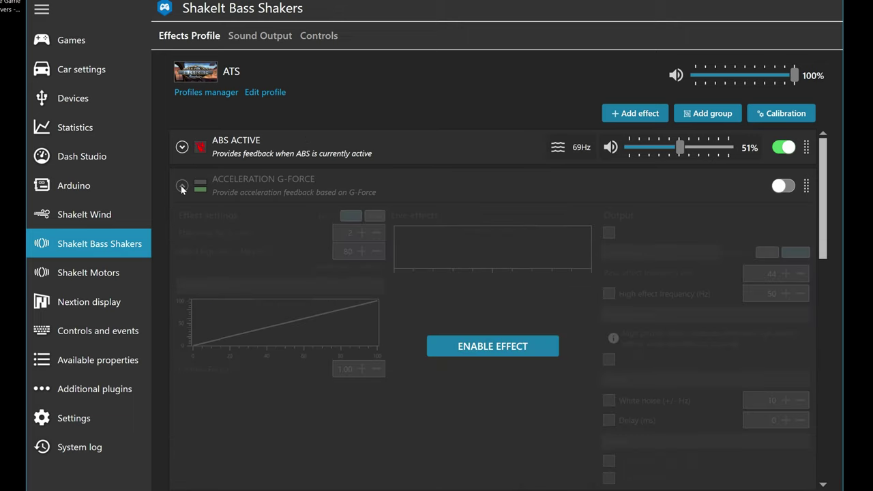
pyautogui.click(186, 183)
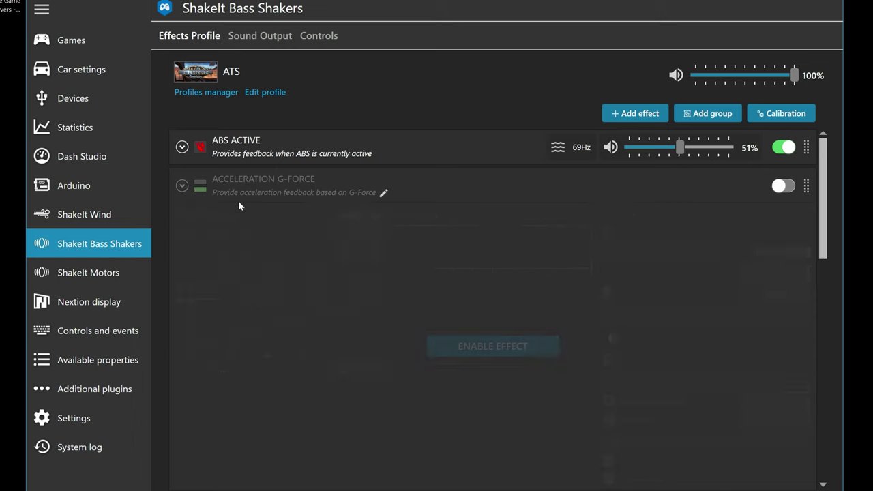
# Expand the Engine Vibration effect's settings and set its volume to 100%.
pyautogui.scroll(-1, 229, 220)
pyautogui.click(181, 270)
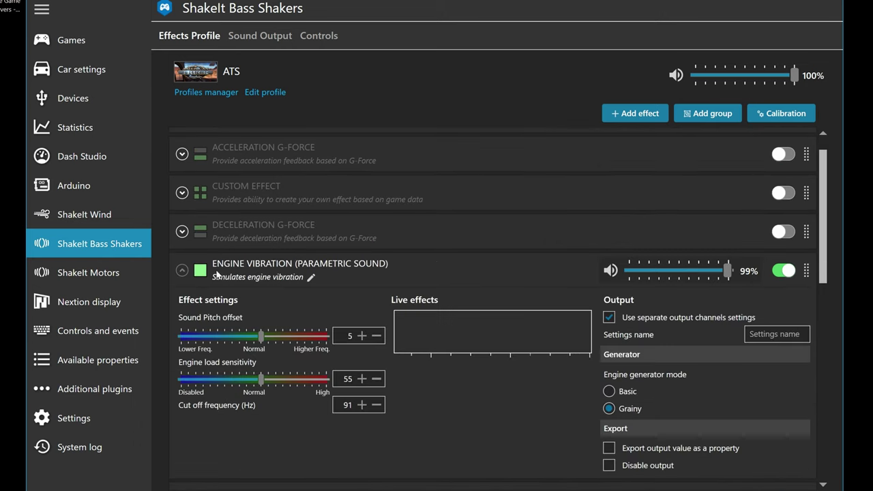
pyautogui.scroll(-2, 310, 279)
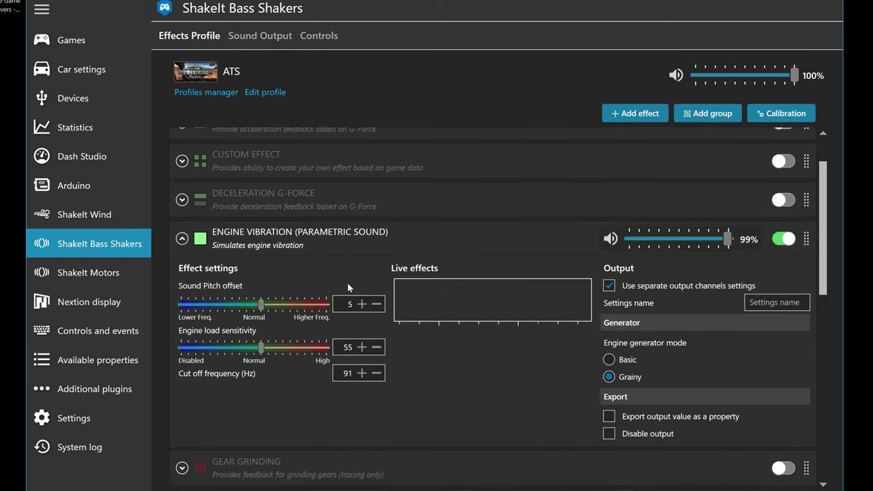
pyautogui.click(609, 255)
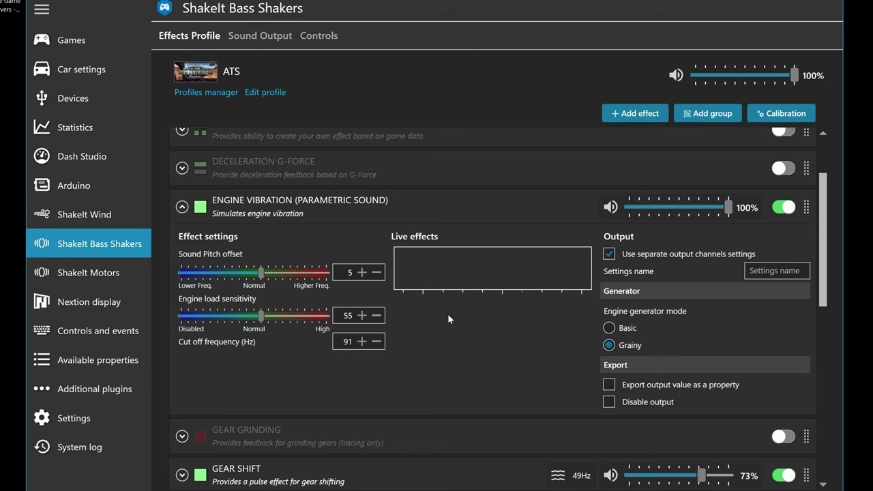
# Expand the Road Impacts effect and review its spatialization, response filter and output settings.
pyautogui.scroll(-2, 448, 318)
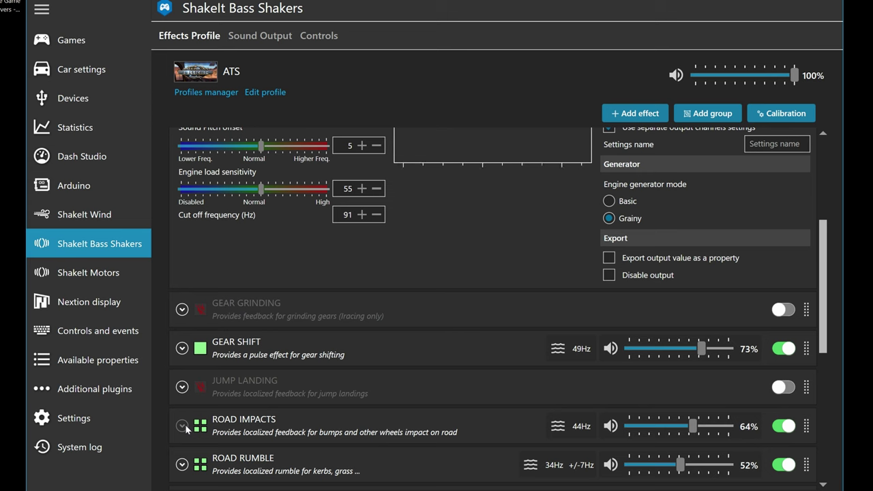
pyautogui.click(182, 425)
pyautogui.scroll(-2, 410, 391)
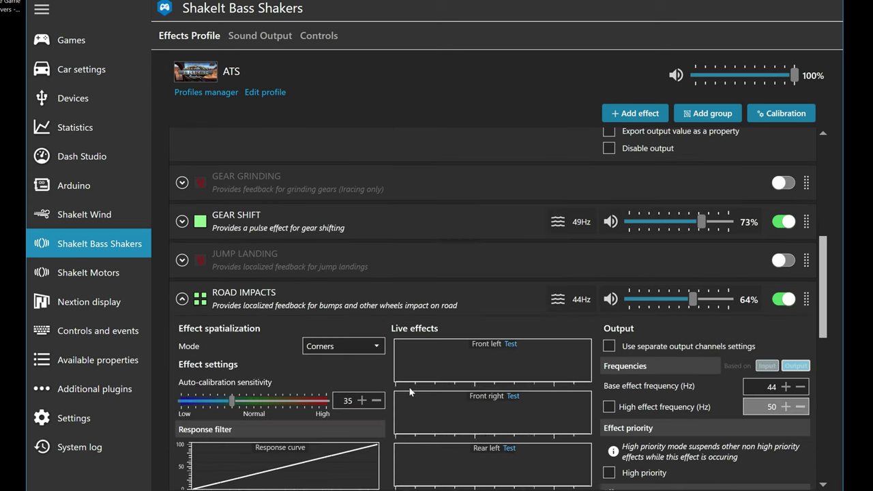
pyautogui.scroll(-2, 410, 392)
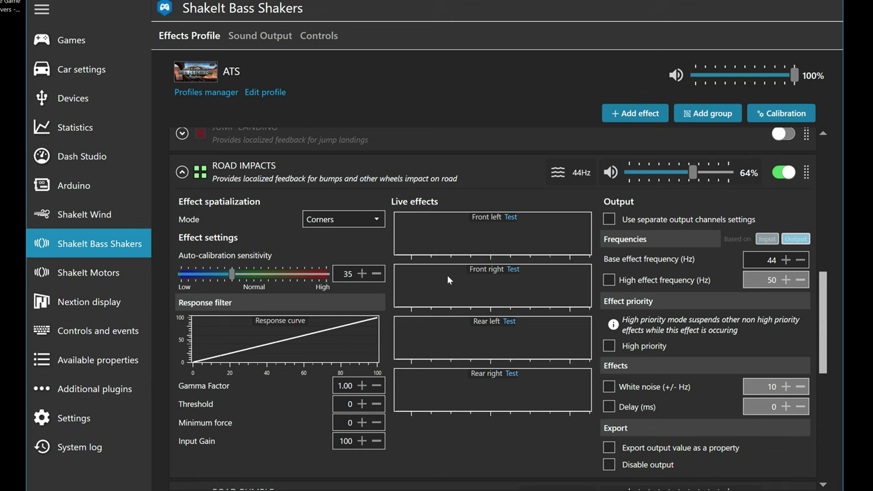
# Expand the Road Vibration effect and review its priority, frequency, white noise and response filter settings.
pyautogui.scroll(-5, 629, 350)
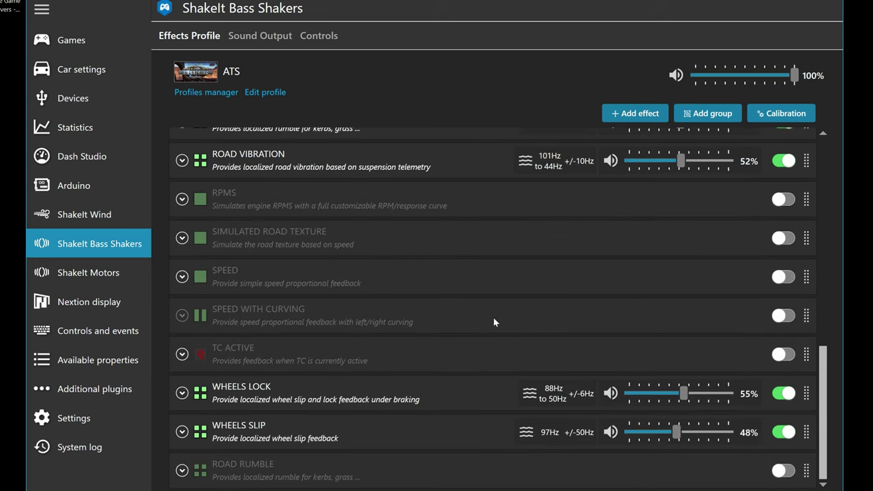
pyautogui.click(181, 161)
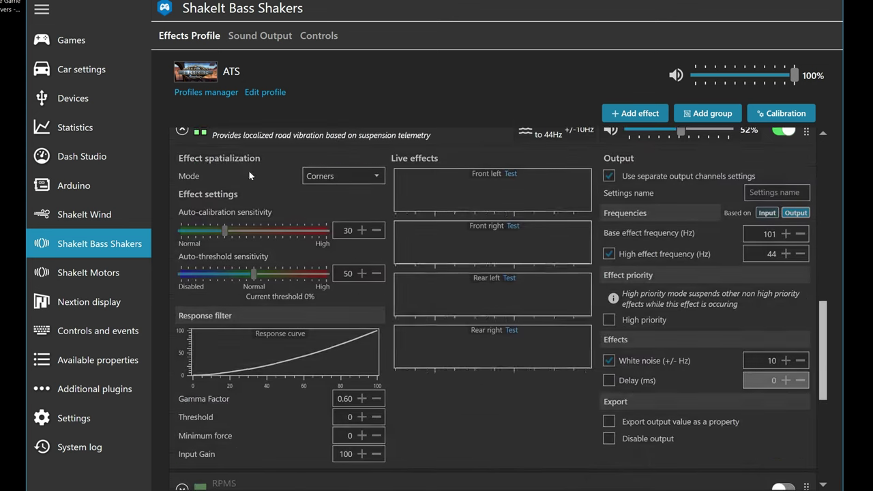
pyautogui.click(608, 320)
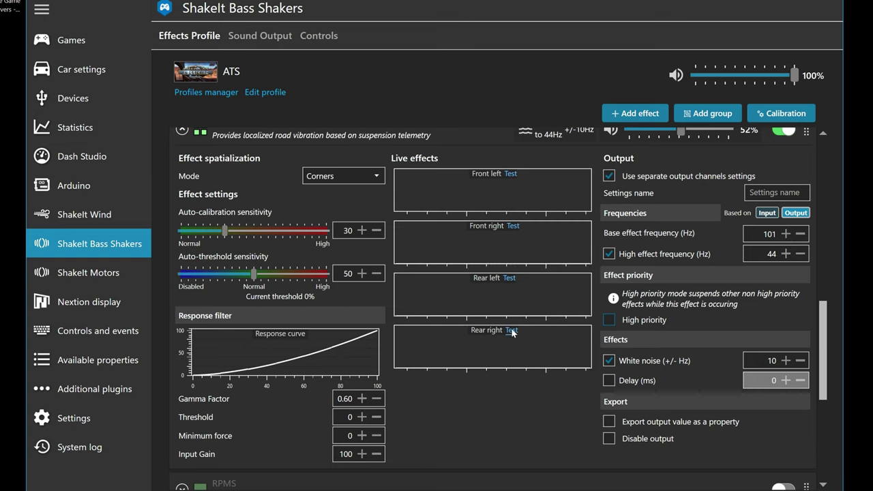
pyautogui.scroll(-1, 379, 337)
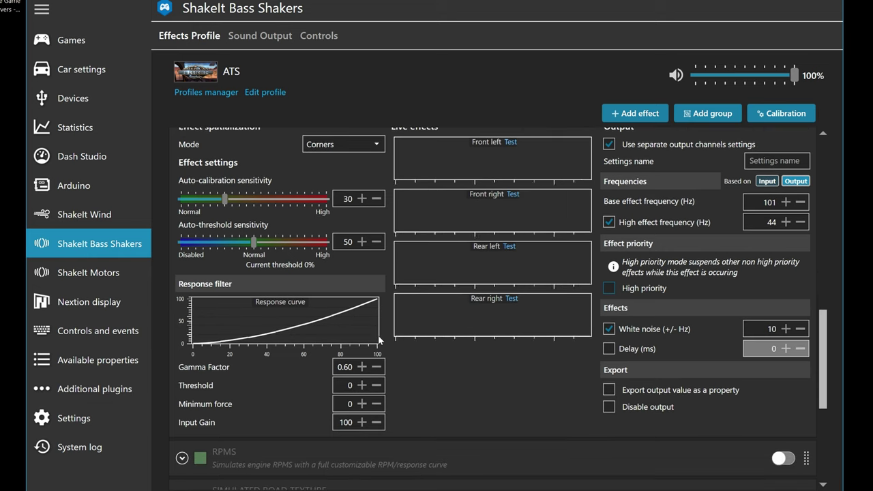